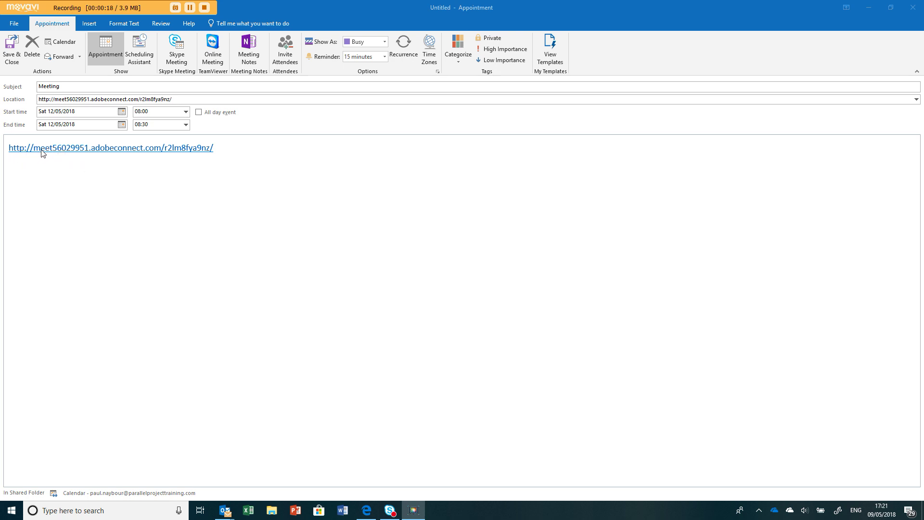
Open the meeting link in the appointment body and decline the prompt to switch to Adobe Connect
left_click(180, 149)
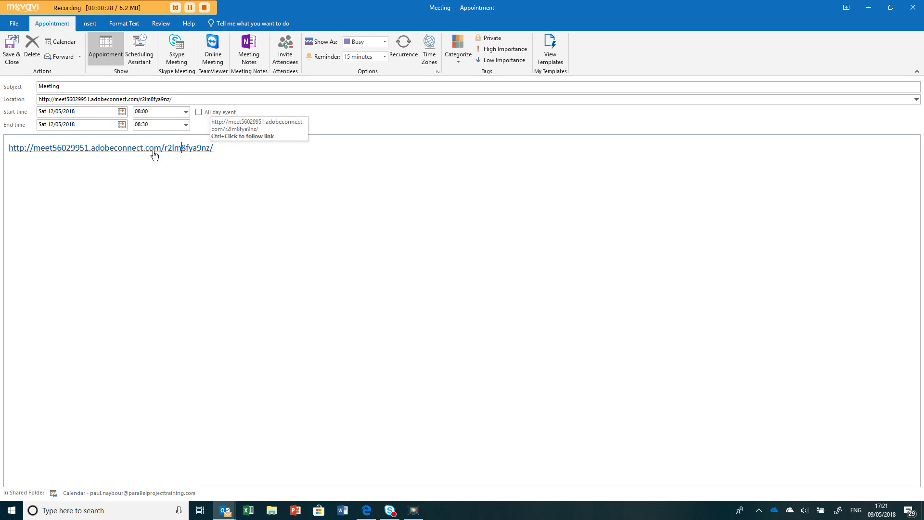
left_click(76, 150, "ctrl")
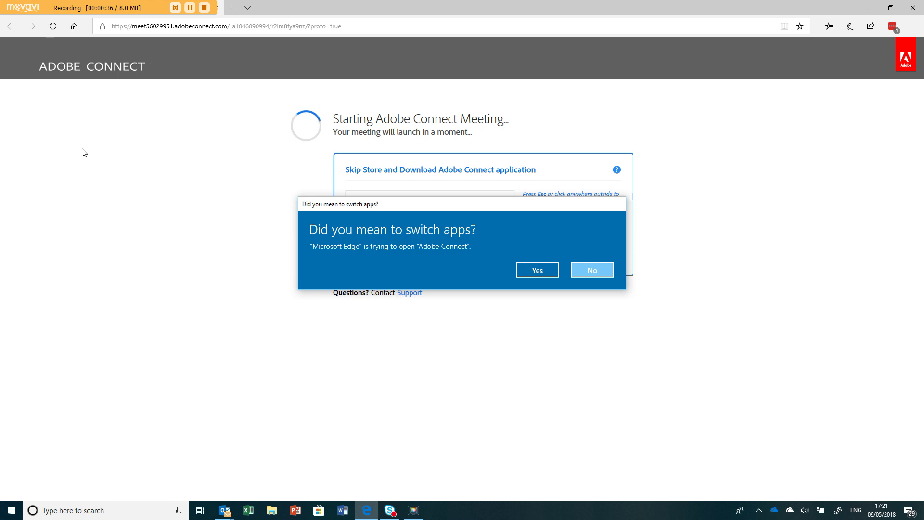
left_click(592, 270)
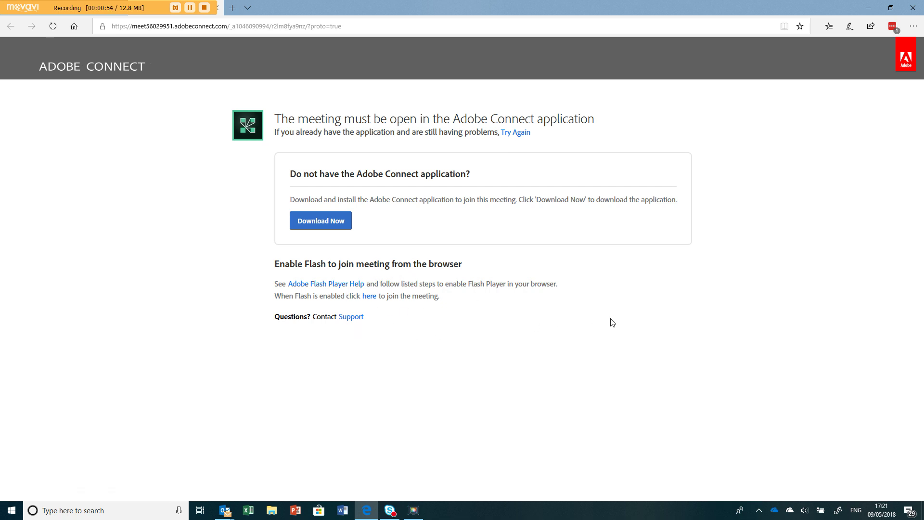
Download and run ConnectSetup.exe to install the Adobe Connect application with an added desktop shortcut
left_click(337, 228)
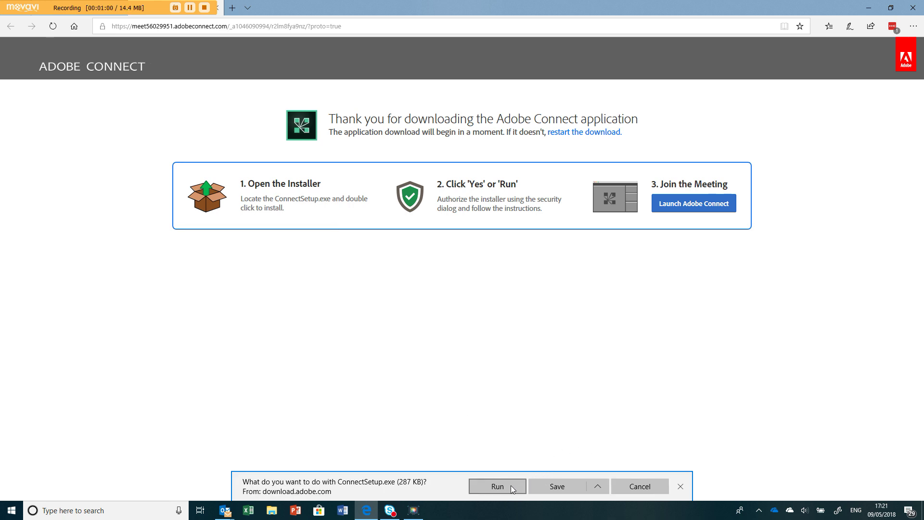
left_click(510, 486)
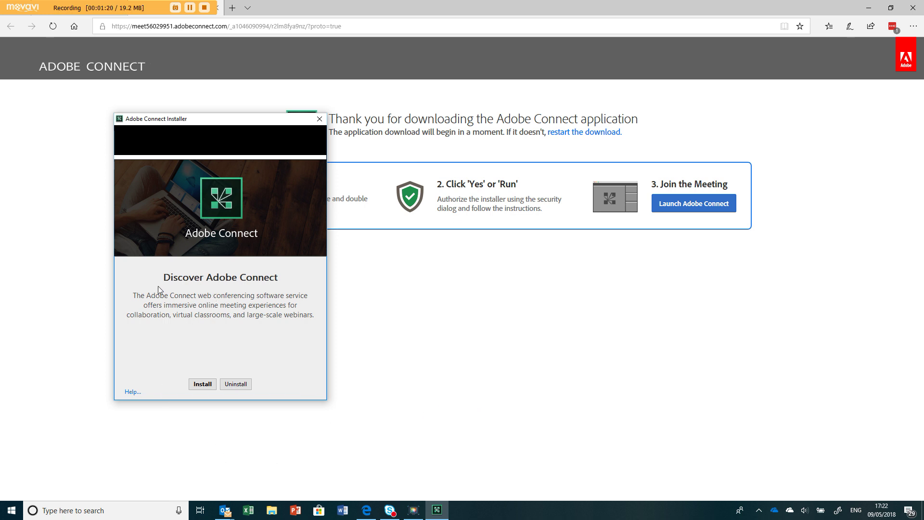
left_click(203, 384)
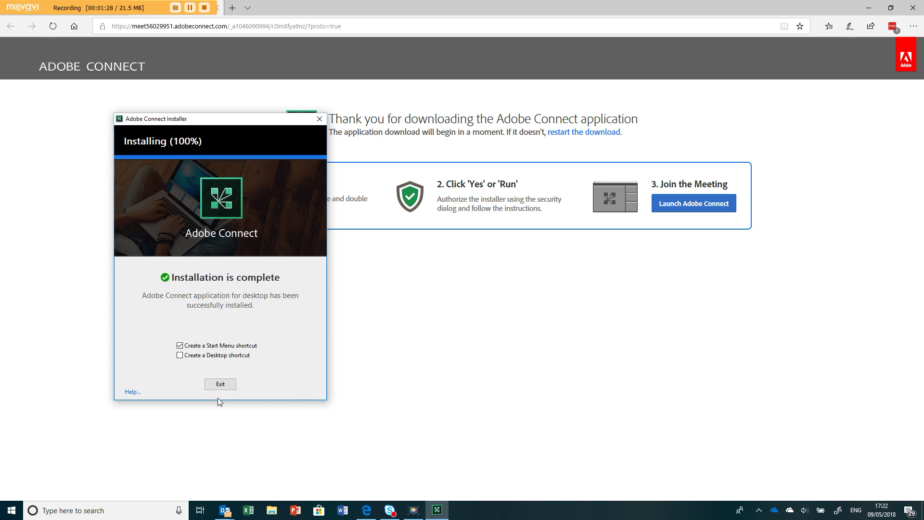
left_click(222, 359)
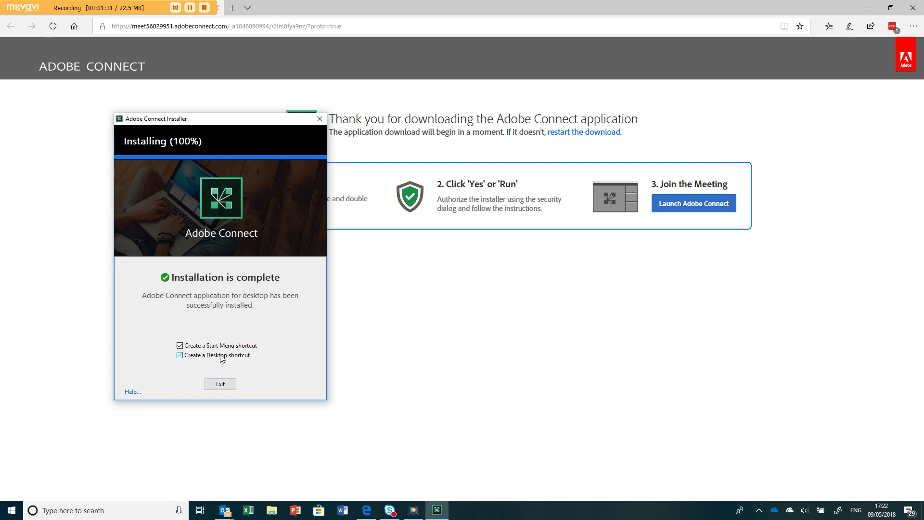
left_click(228, 385)
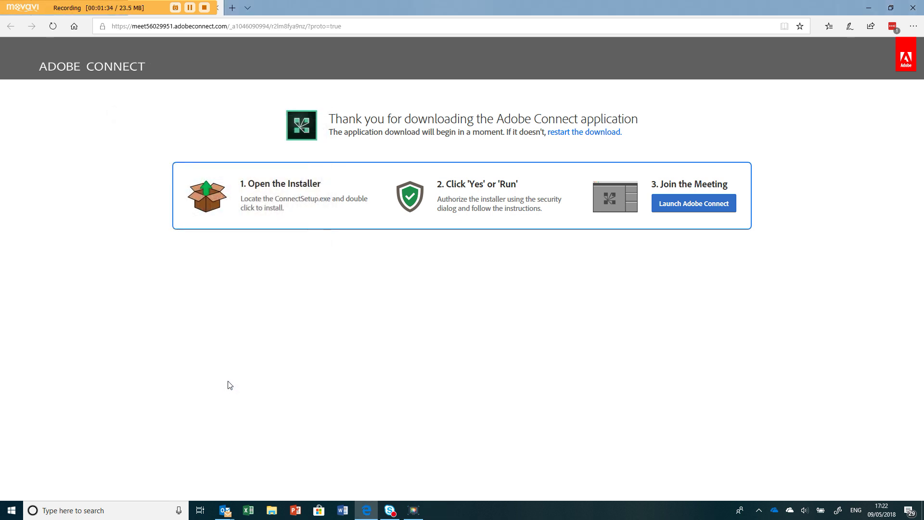
Launch the meeting in the Adobe Connect application, allowing Microsoft Edge to switch apps
left_click(696, 212)
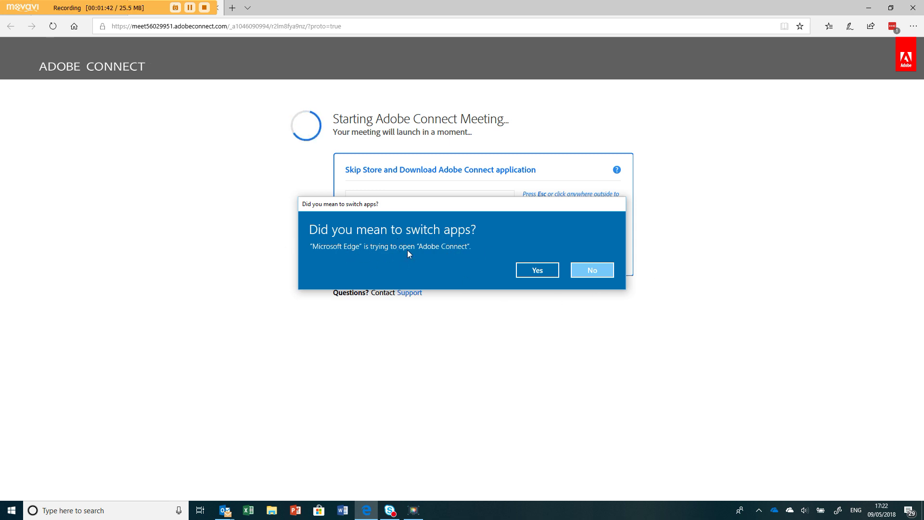
left_click(546, 272)
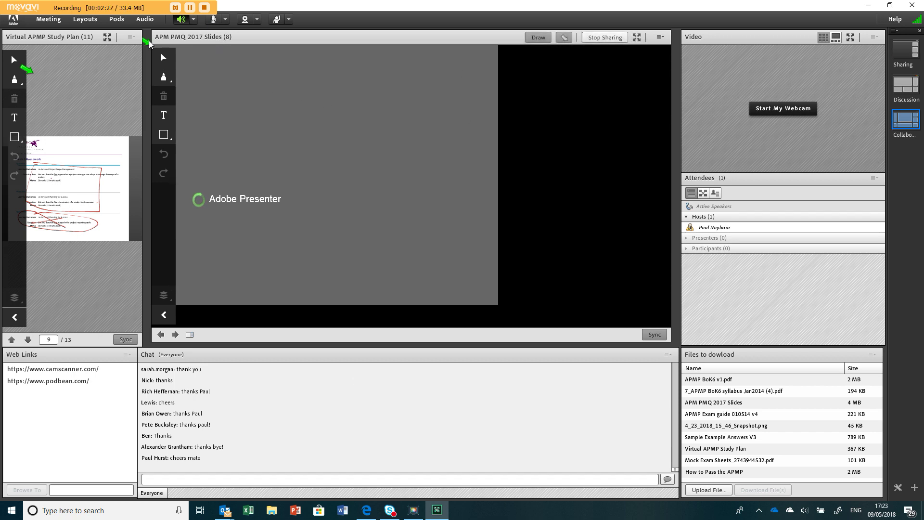
Start the Audio Setup Wizard, select Speakers (Sennheiser USB headset) as the speaker, and play the test sound
left_click(55, 22)
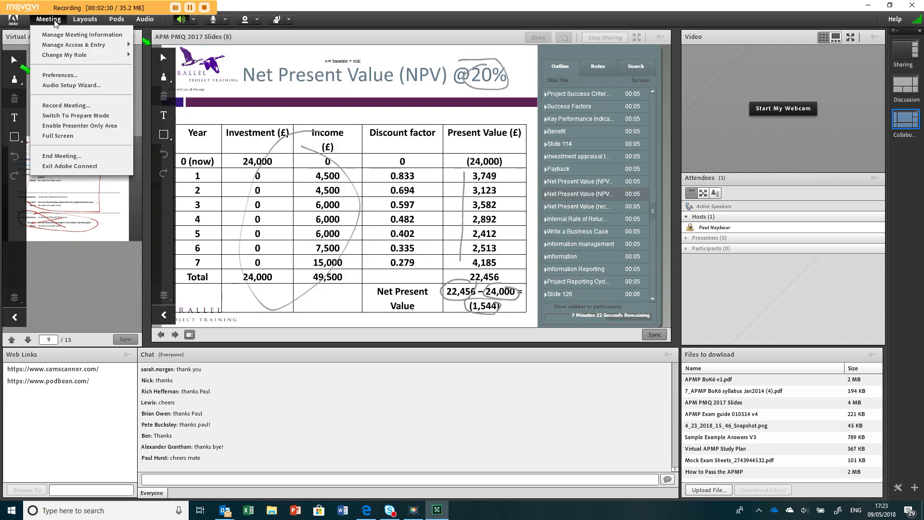
left_click(72, 87)
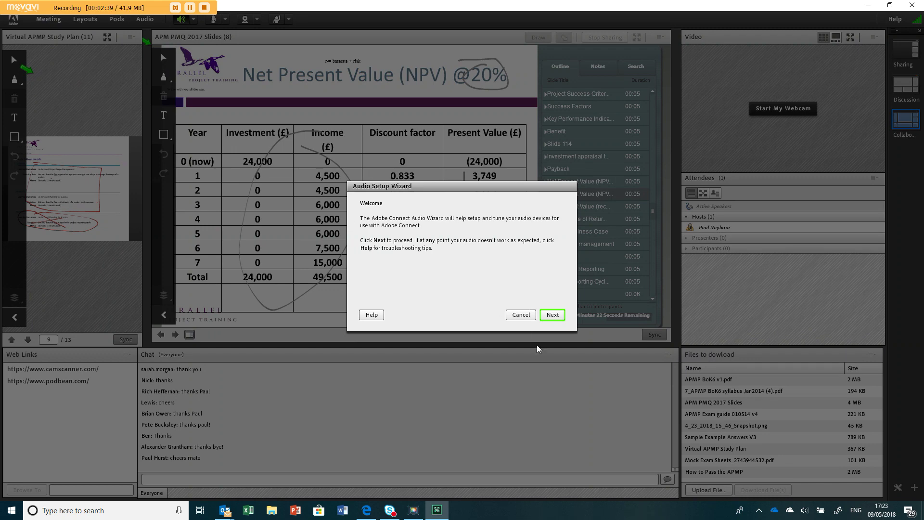
left_click(554, 317)
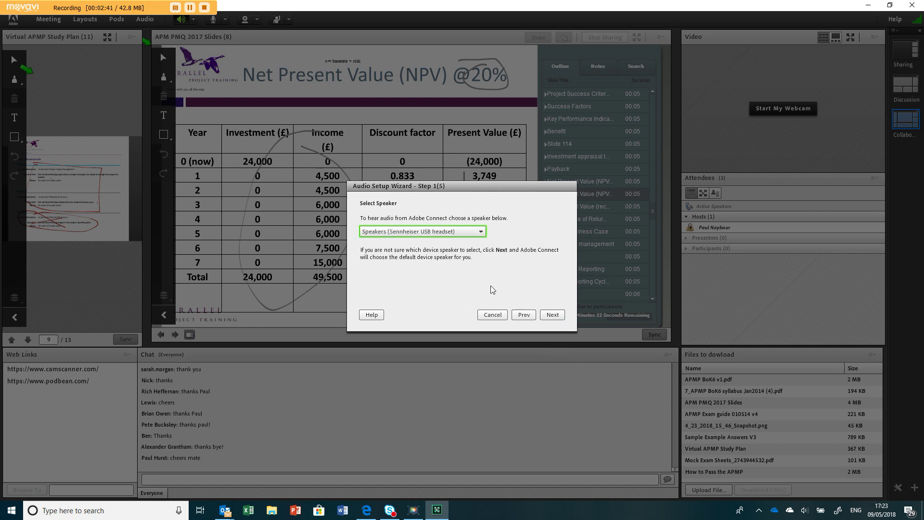
left_click(461, 232)
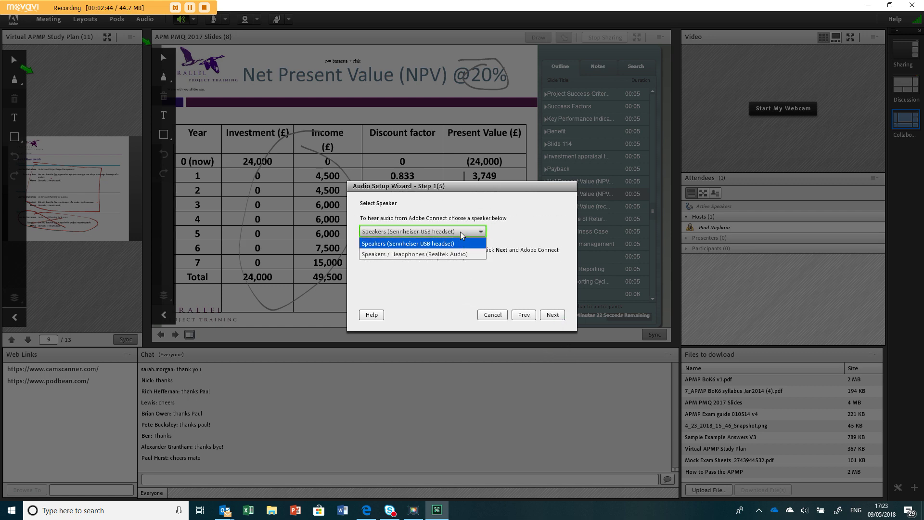
left_click(458, 244)
left_click(551, 314)
left_click(369, 246)
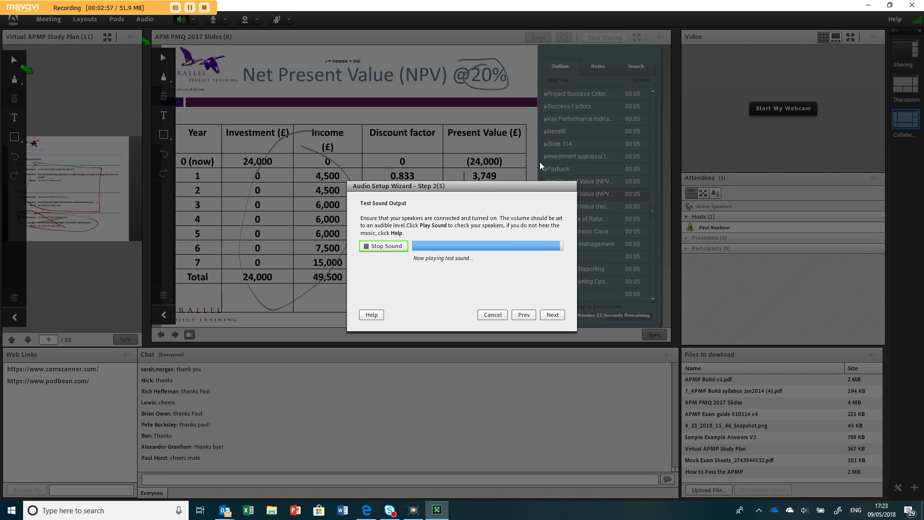
left_click(555, 318)
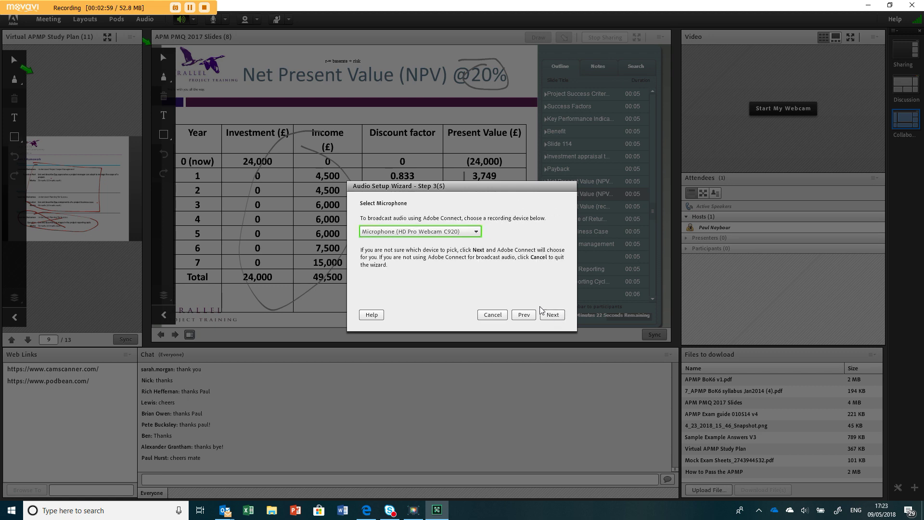
Select Microphone (Sennheiser USB headset) as the recording device in the Audio Setup Wizard
left_click(468, 232)
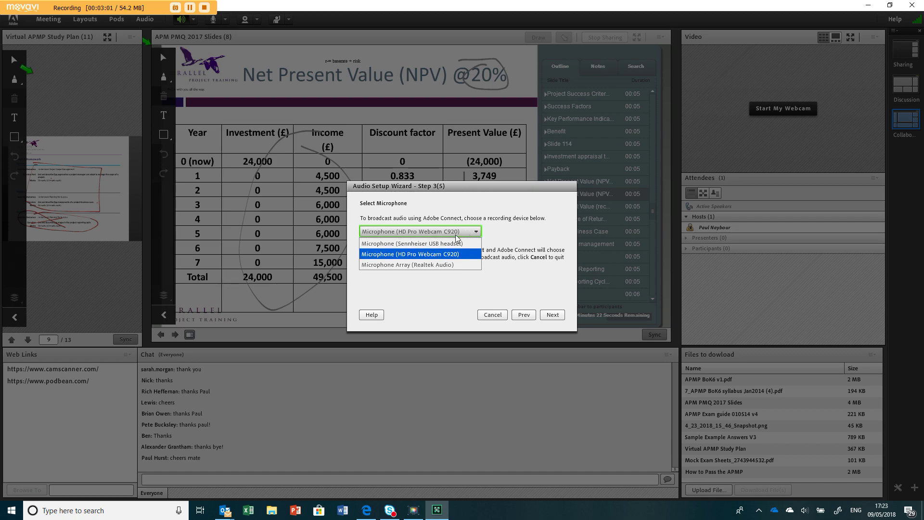
left_click(457, 244)
left_click(543, 315)
Record a microphone volume test, allowing camera and microphone access, and play the recording back
left_click(386, 268)
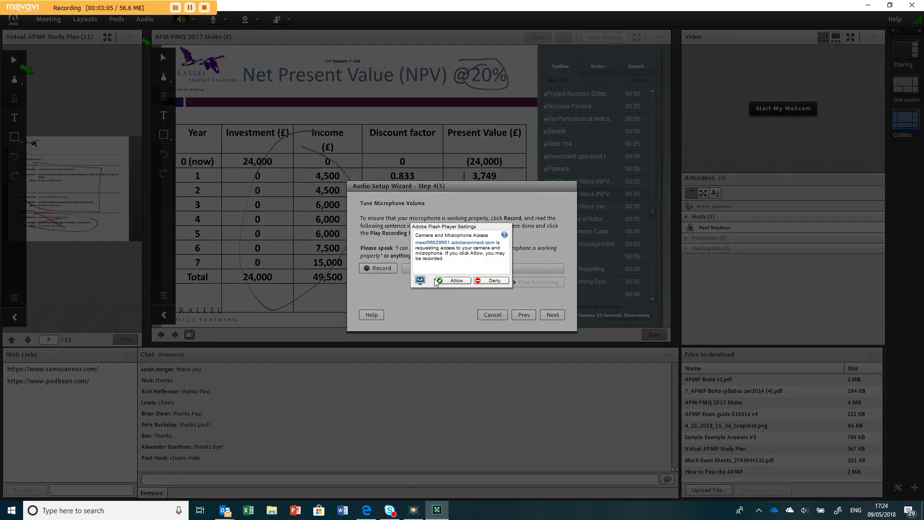
left_click(452, 280)
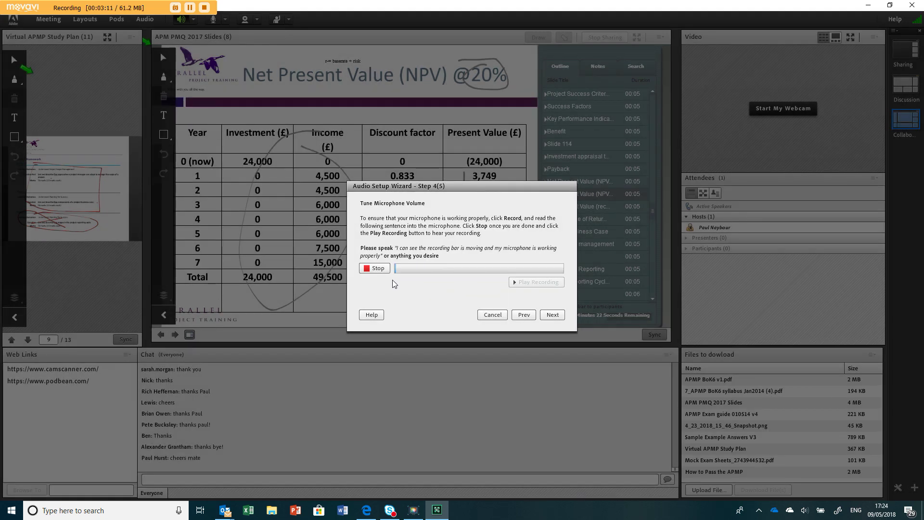
left_click(384, 269)
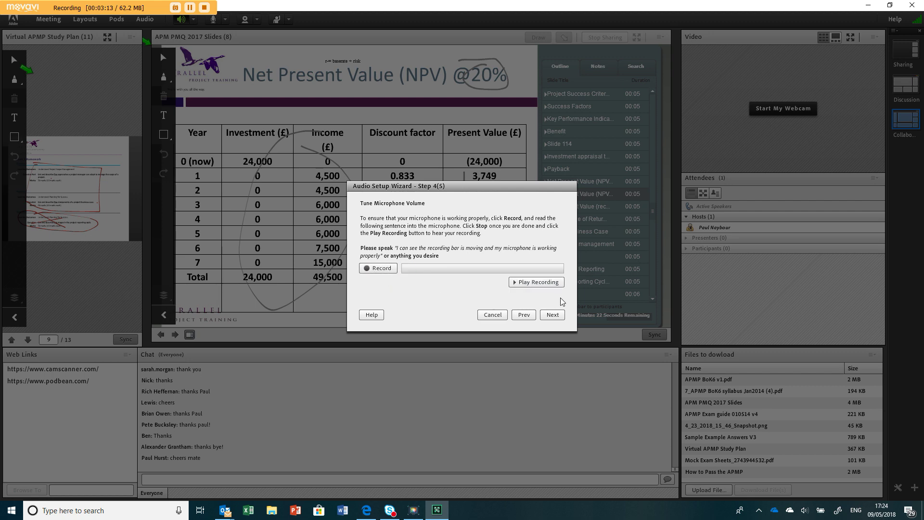
left_click(538, 282)
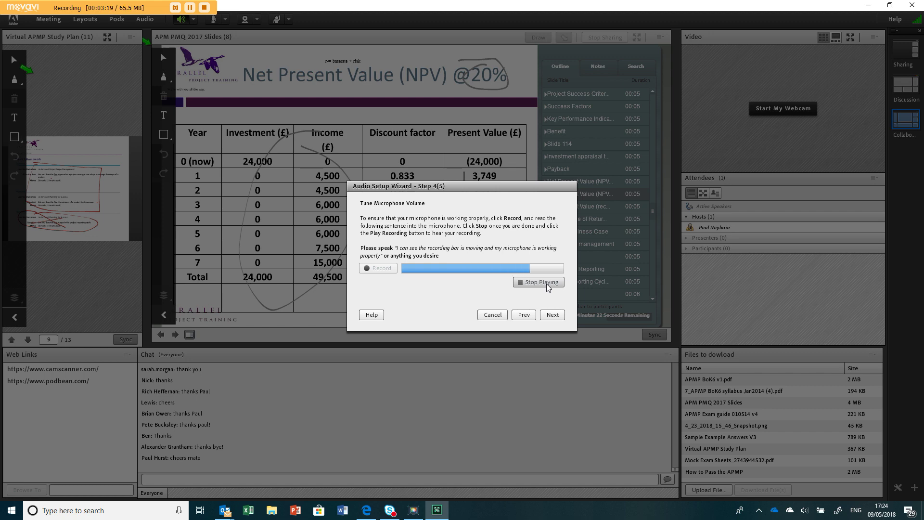
left_click(551, 315)
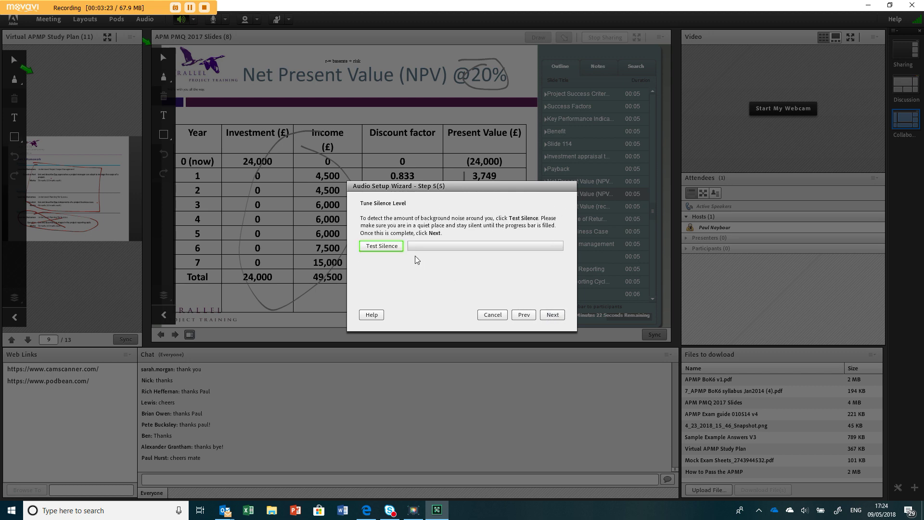
Run the silence level test for background noise and finish the Audio Setup Wizard
left_click(392, 247)
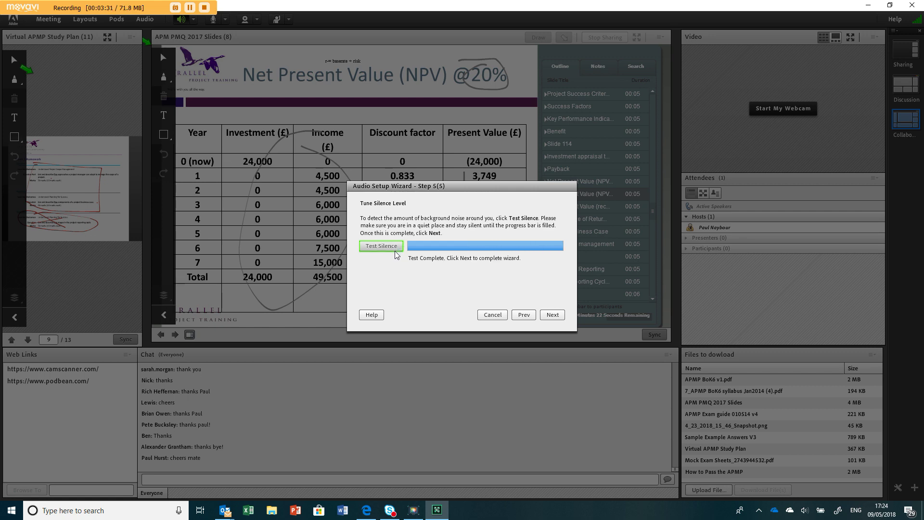
left_click(395, 249)
left_click(368, 249)
left_click(368, 247)
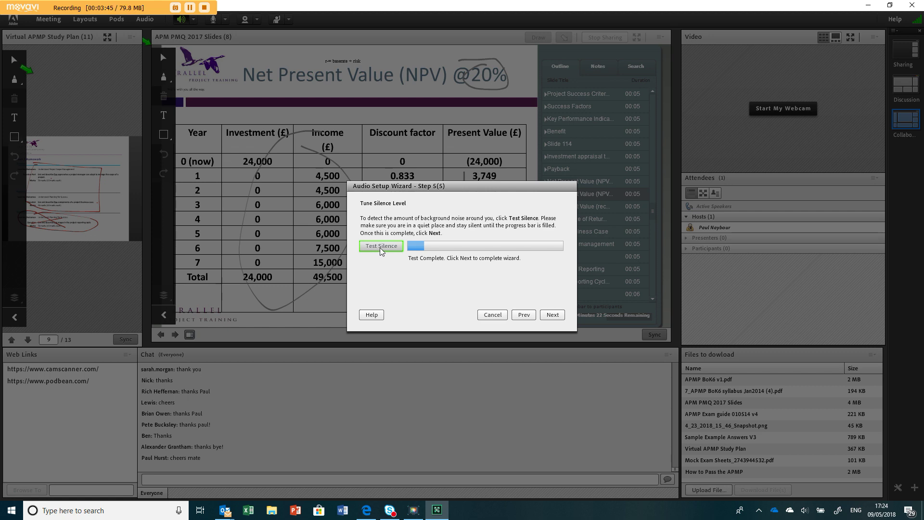
left_click(381, 246)
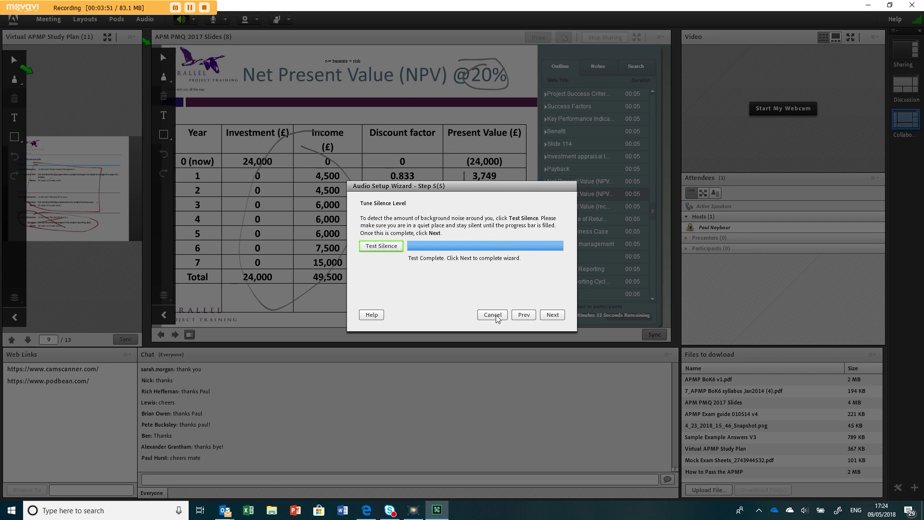
left_click(553, 315)
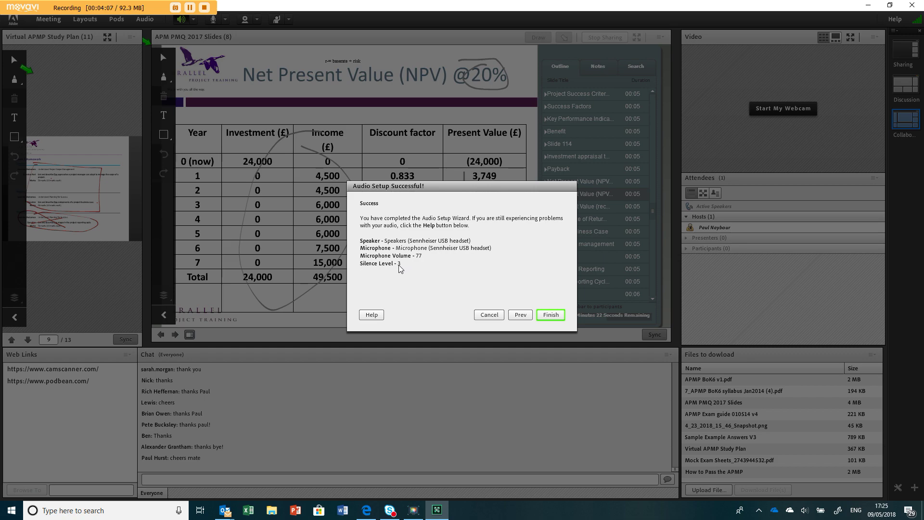
left_click(551, 315)
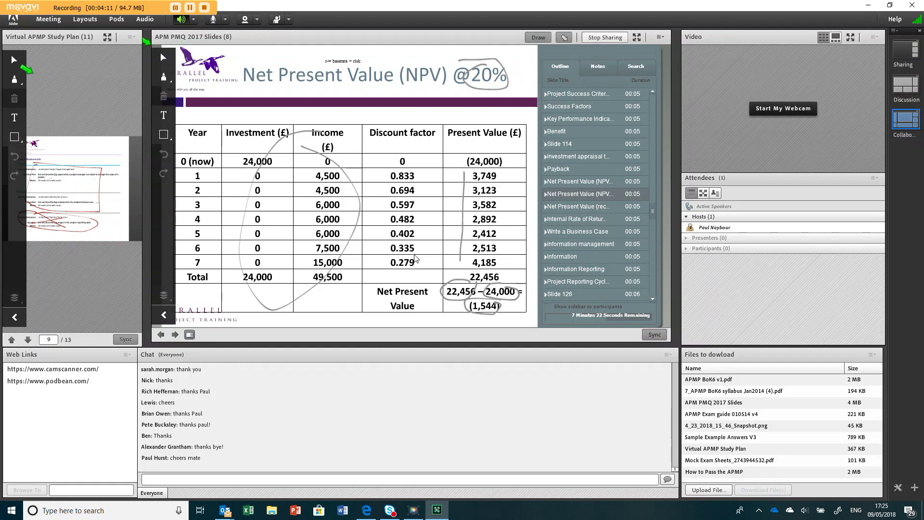
Share the webcam video with the meeting and connect the microphone audio, leaving it muted
left_click(789, 112)
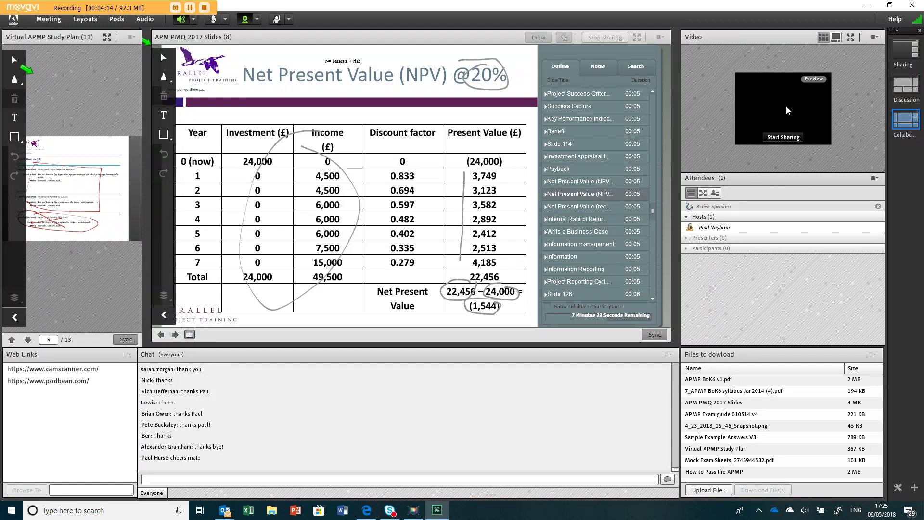
left_click(784, 137)
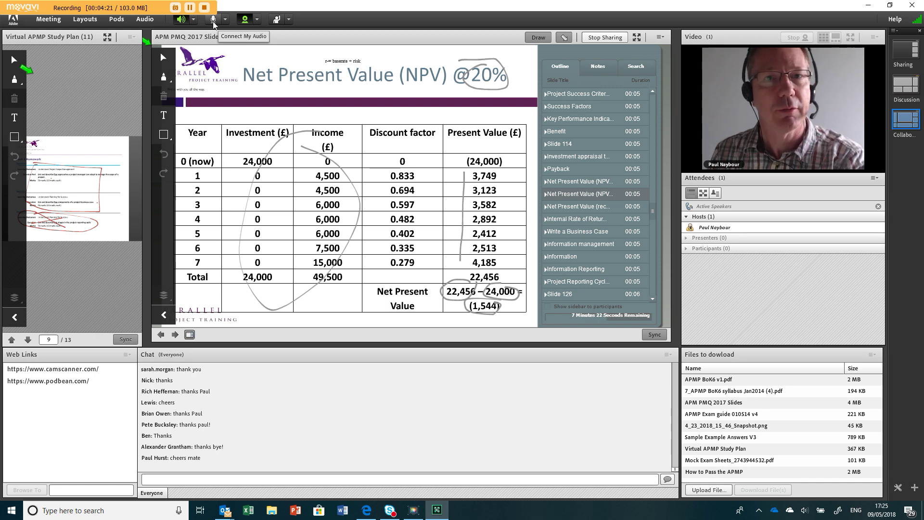
left_click(213, 22)
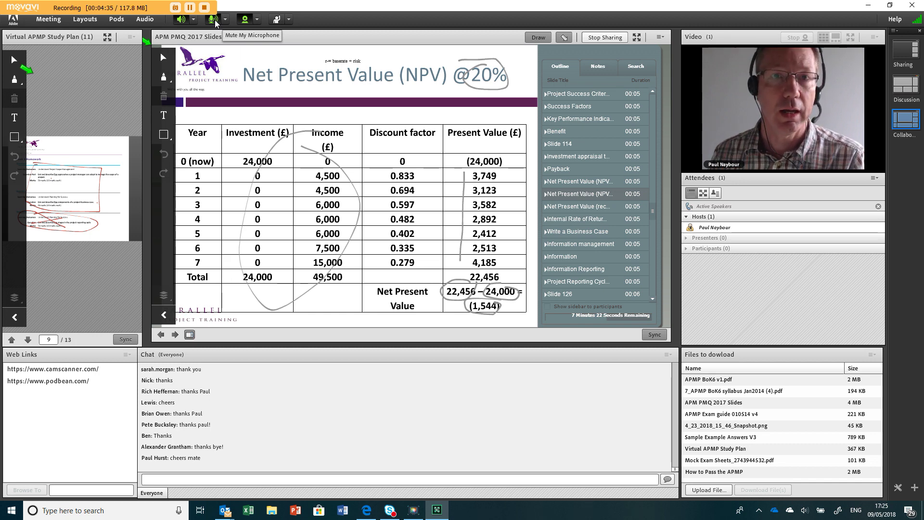
left_click(215, 23)
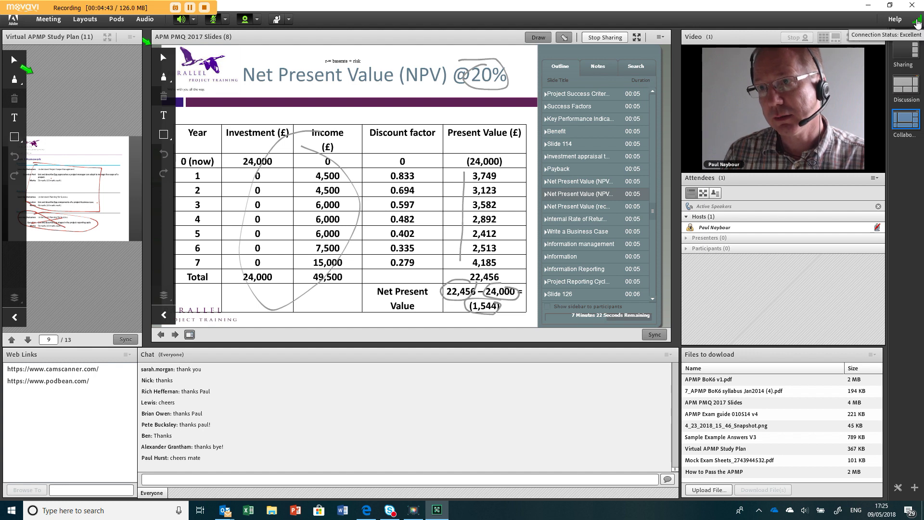
Check the connection status details and open the Troubleshooting page from the Adobe Connect help
left_click(917, 24)
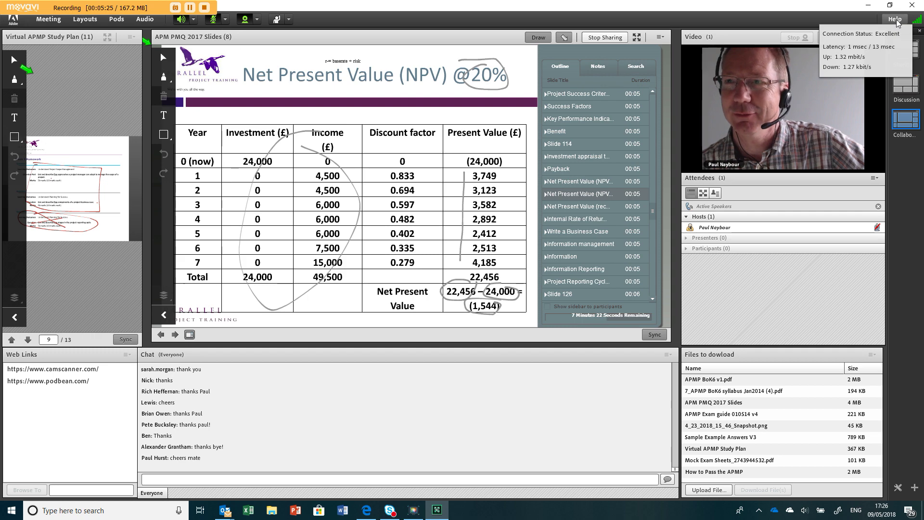
left_click(896, 20)
left_click(897, 20)
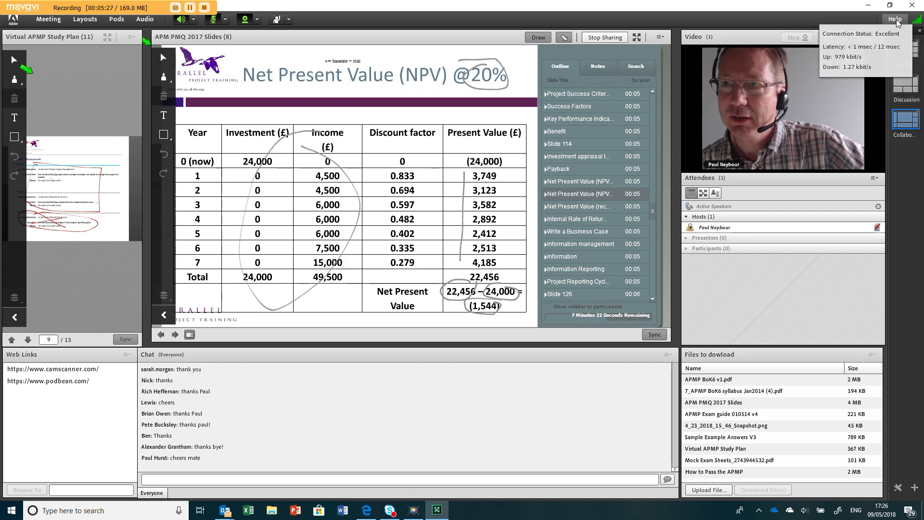
left_click(896, 19)
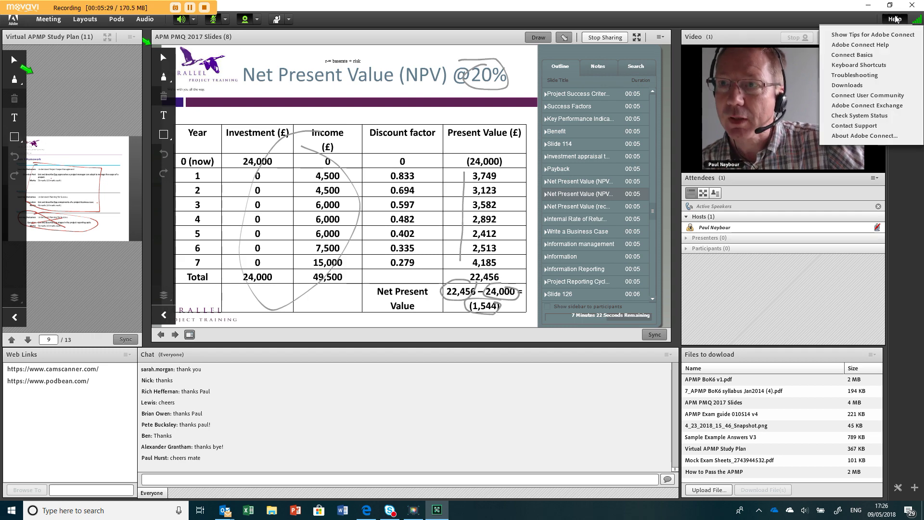
left_click(859, 75)
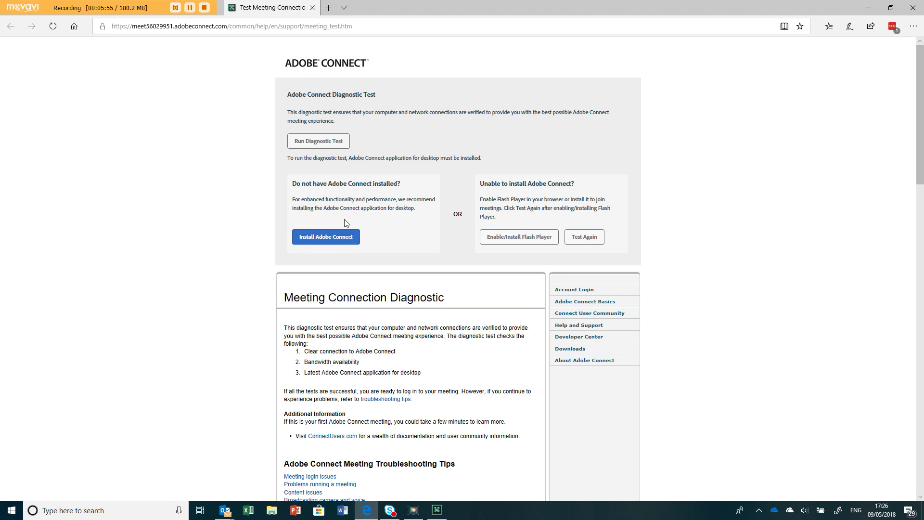
Run the Adobe Connect diagnostic test, allowing Microsoft Edge to open the Adobe Connect application
left_click(326, 142)
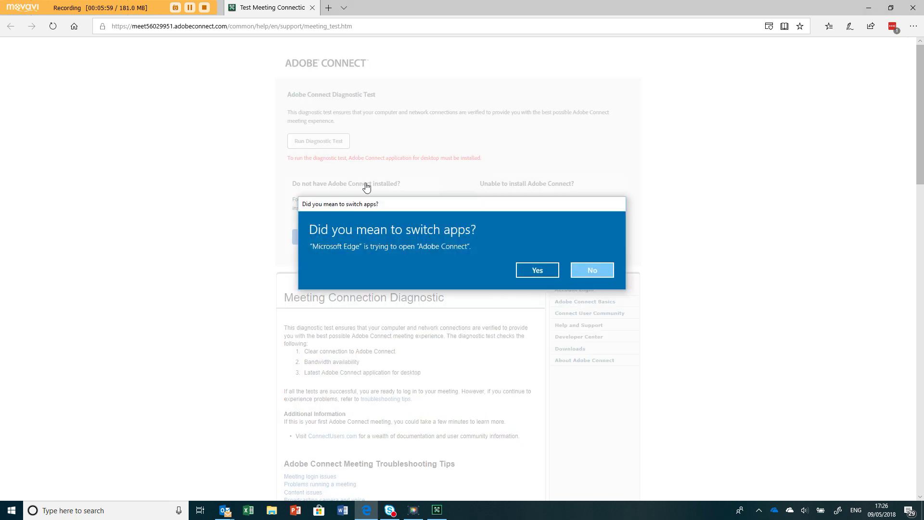
left_click(534, 270)
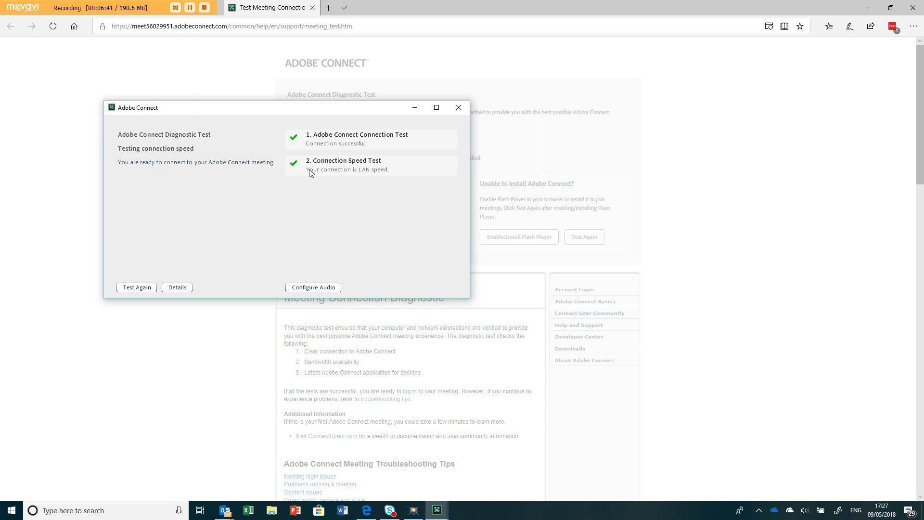
Keep the Sennheiser USB headset as speaker in the Audio Setup Wizard, play the test sound, and cancel the wizard
left_click(327, 288)
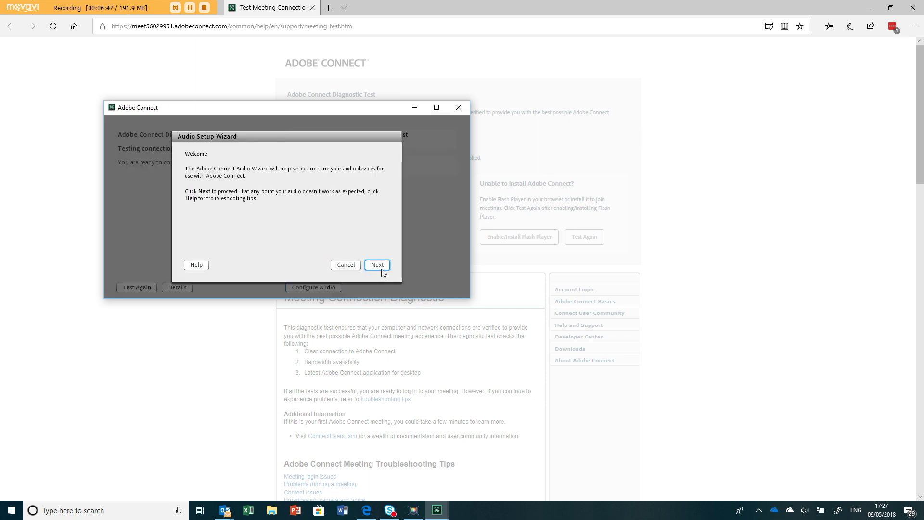
left_click(380, 267)
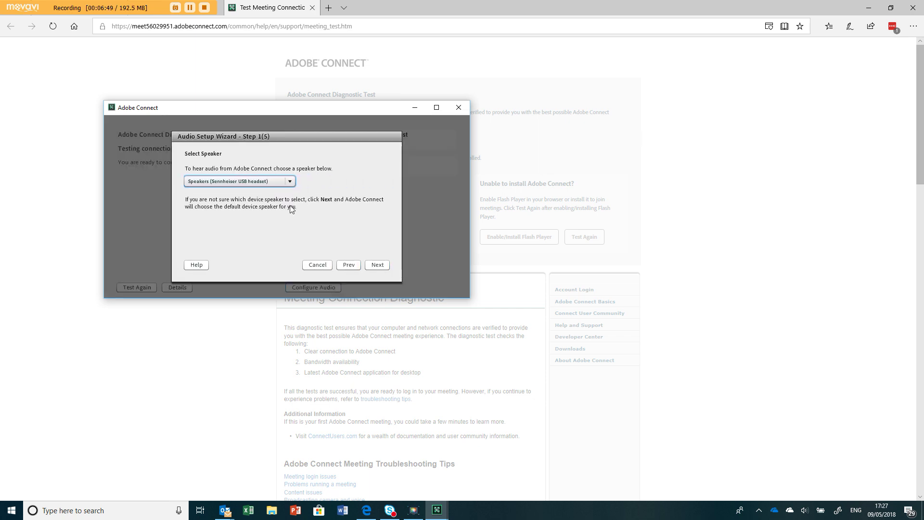
left_click(290, 183)
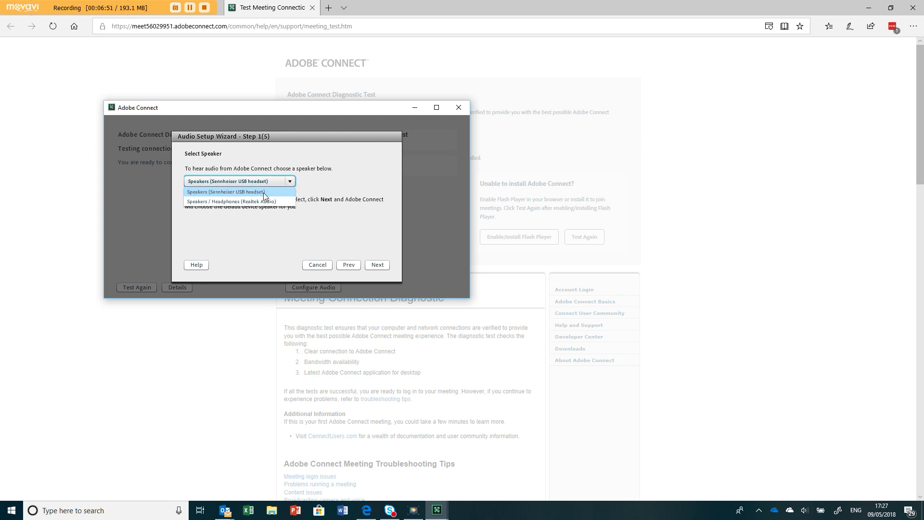
left_click(289, 183)
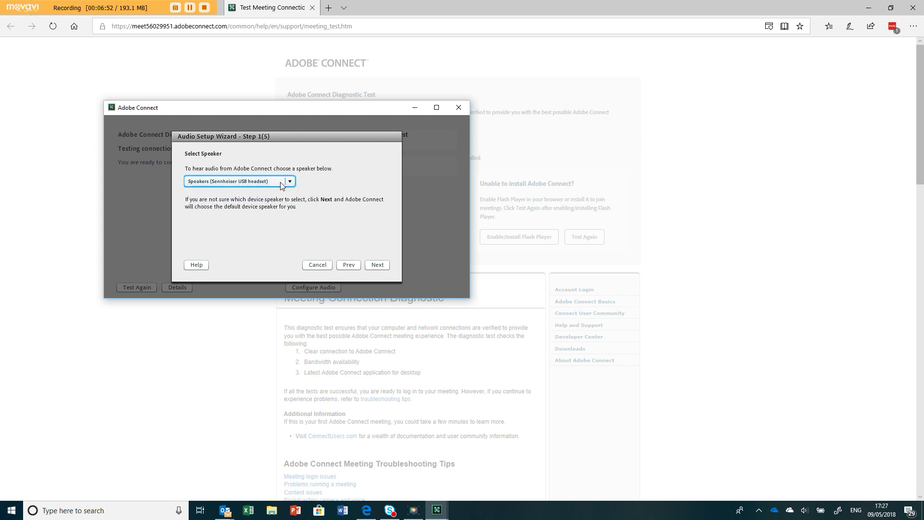
left_click(368, 265)
left_click(206, 196)
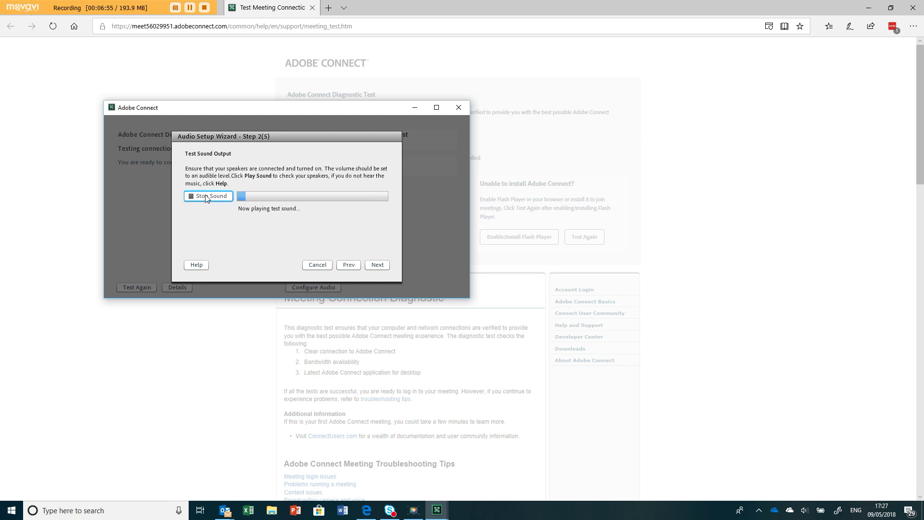
left_click(325, 265)
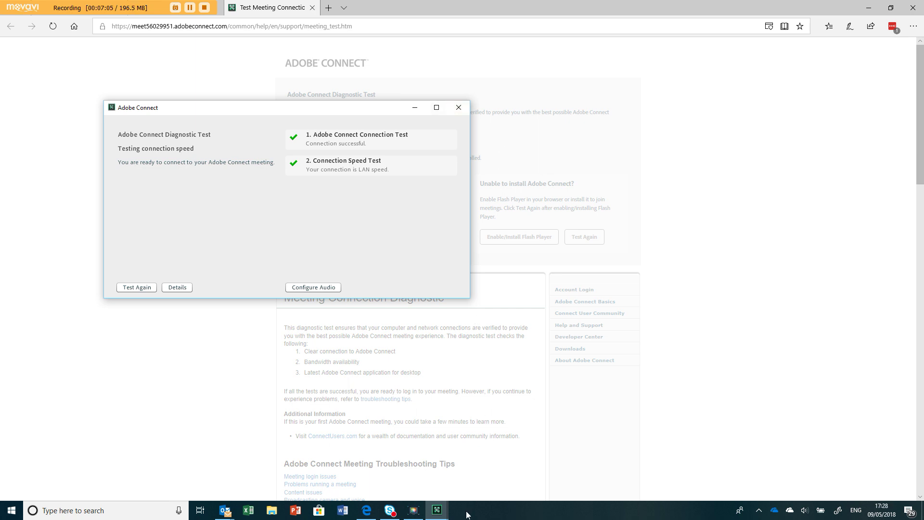
Switch back to the Adobe Connect meeting room and display the list of available help resources
left_click(436, 511)
left_click(381, 460)
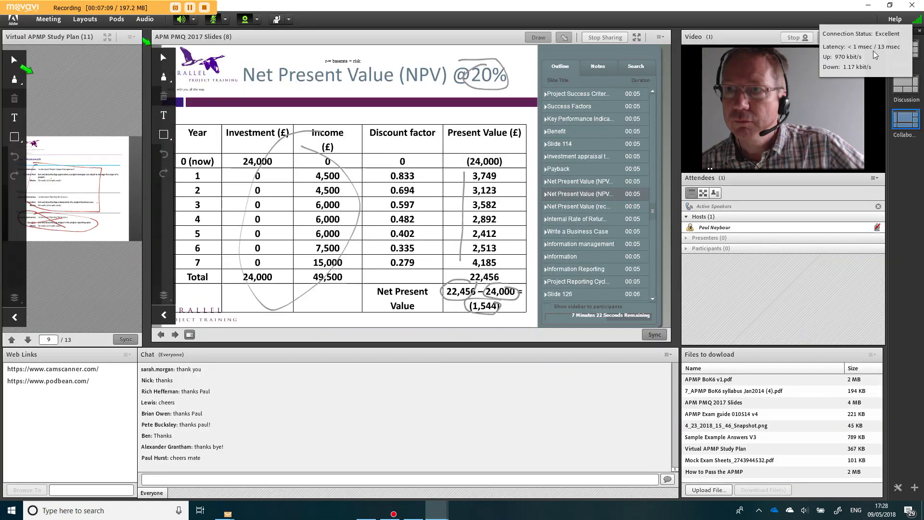
left_click(896, 22)
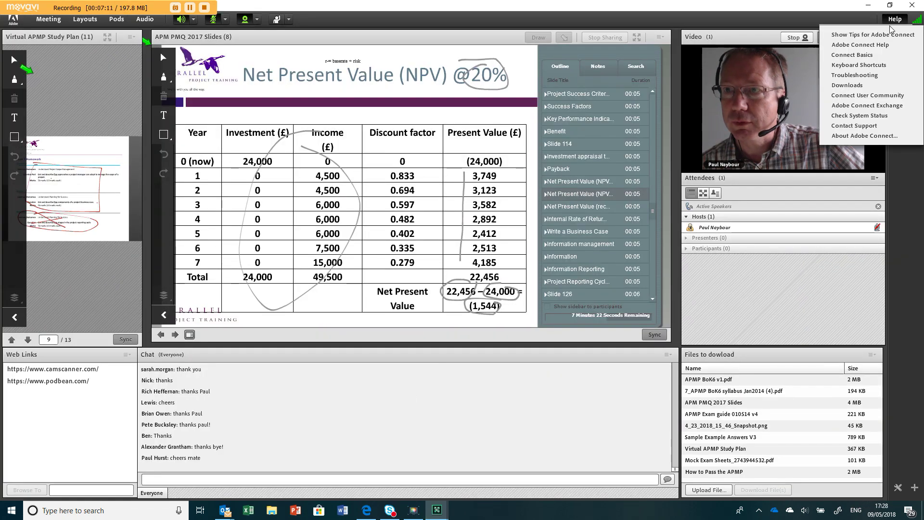